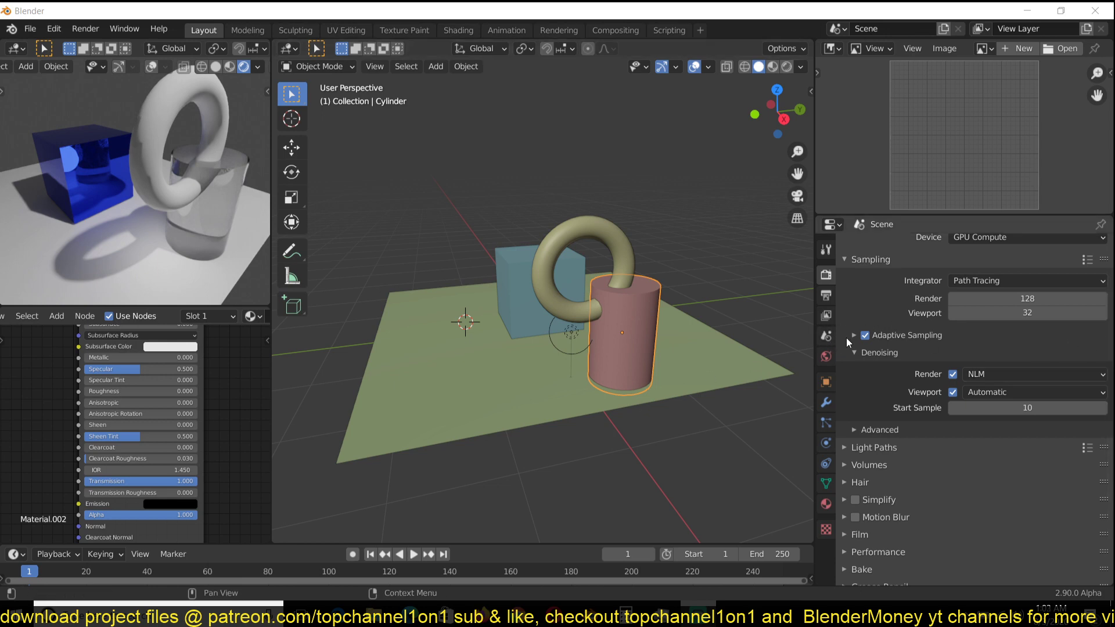
Step: Inspect the scene by selecting the metallic blue cube, glass cylinder and torus in turn
scroll(929, 363, "up", 2)
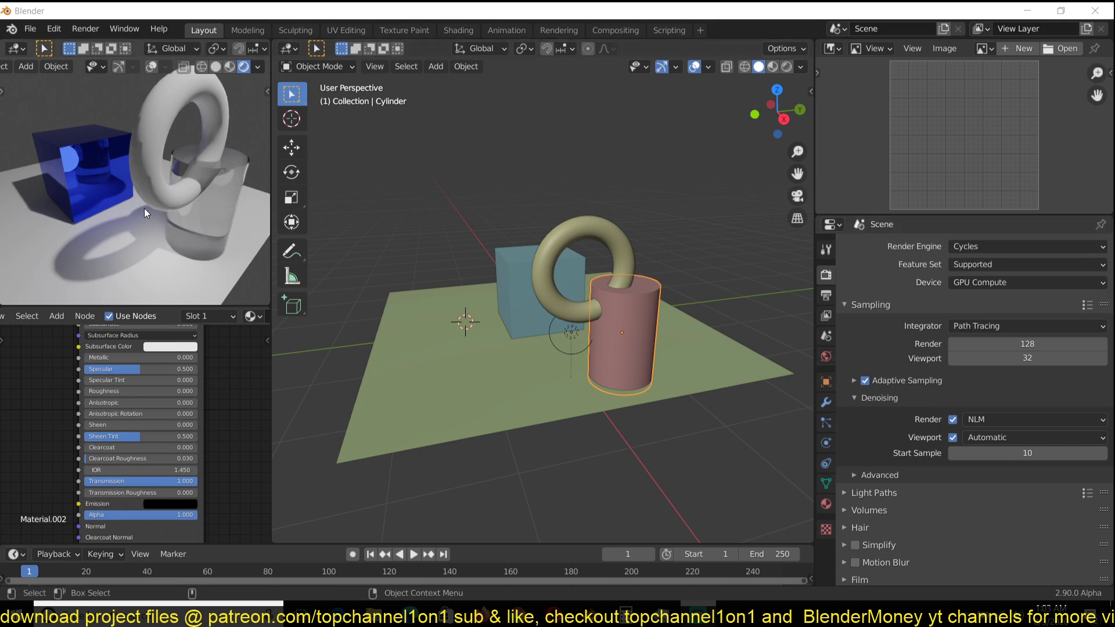
left_click(309, 200)
middle_click_drag(214, 189, 217, 183)
left_click(112, 153)
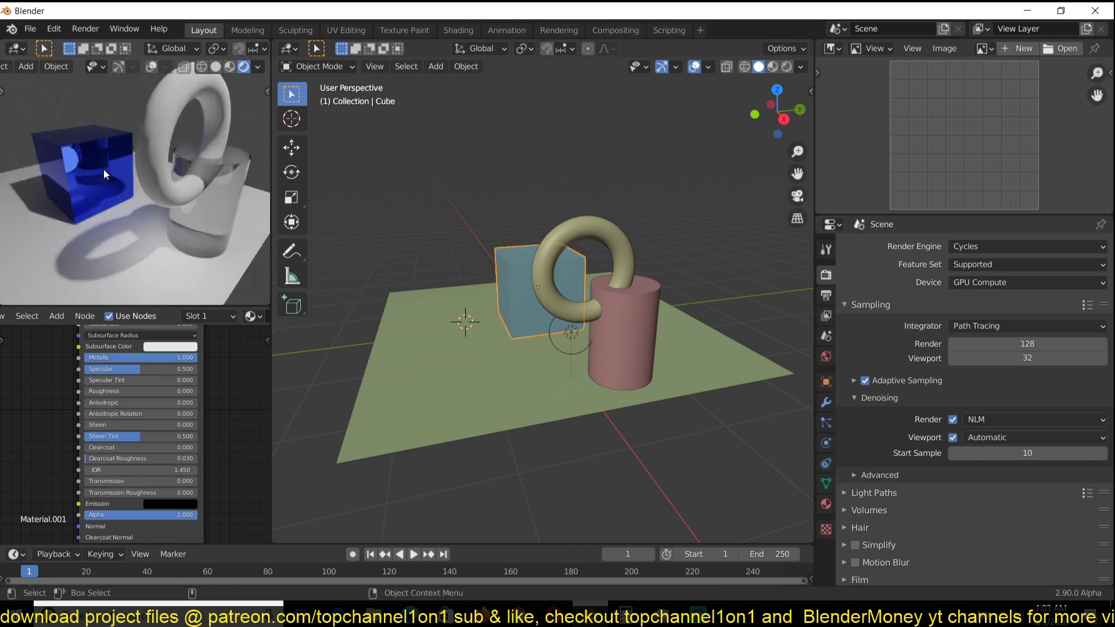
left_click(233, 175)
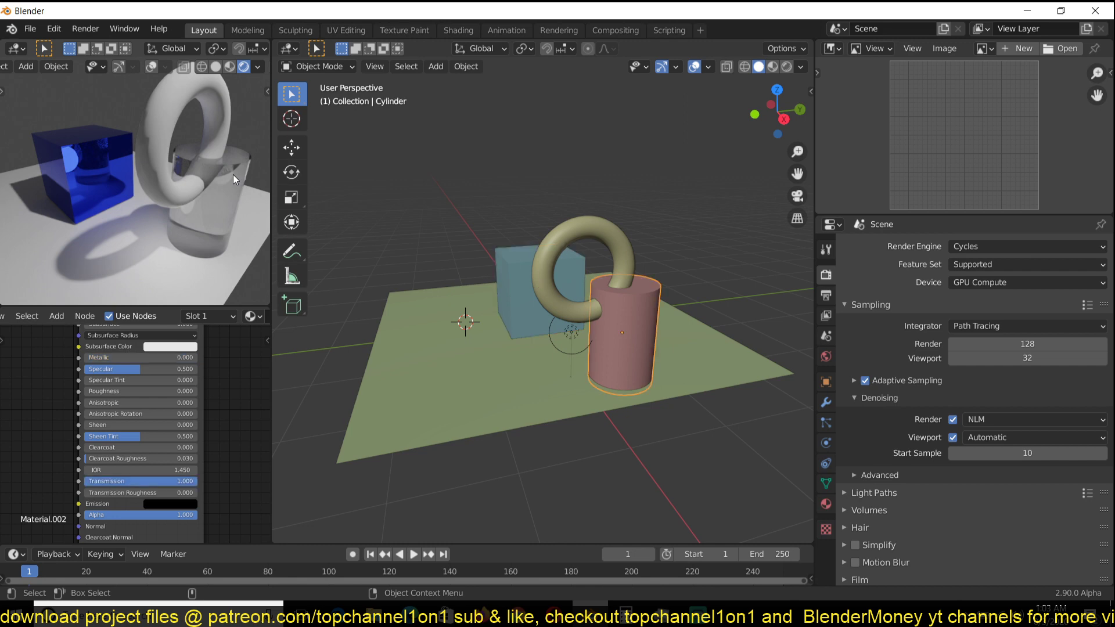
left_click(165, 131)
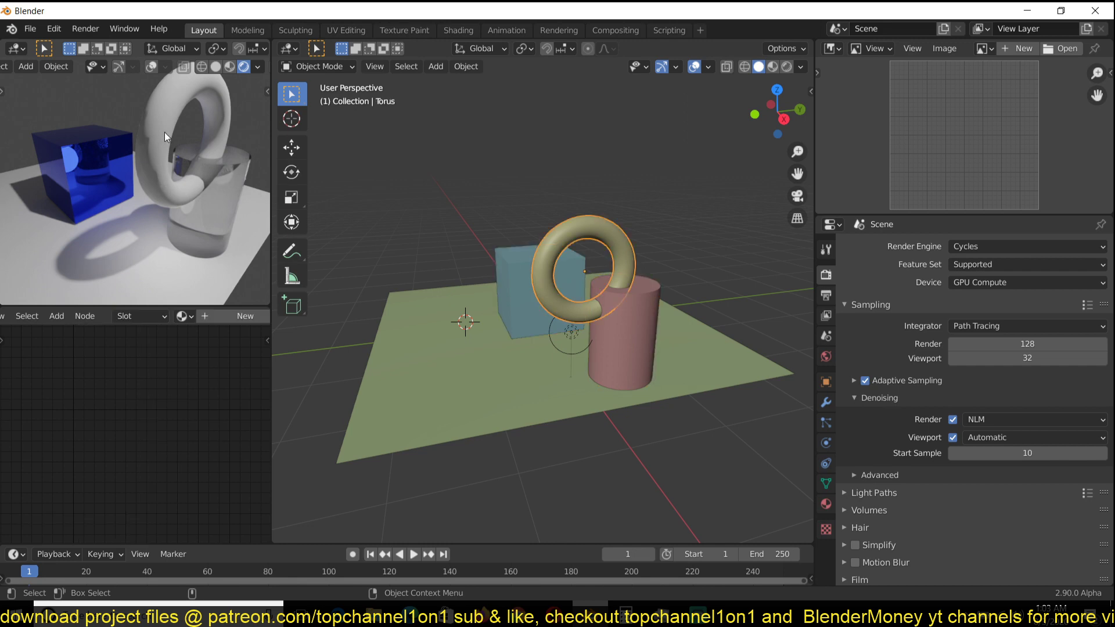
Step: Move the point light with G so it sits beside the red cylinder
left_click(573, 335)
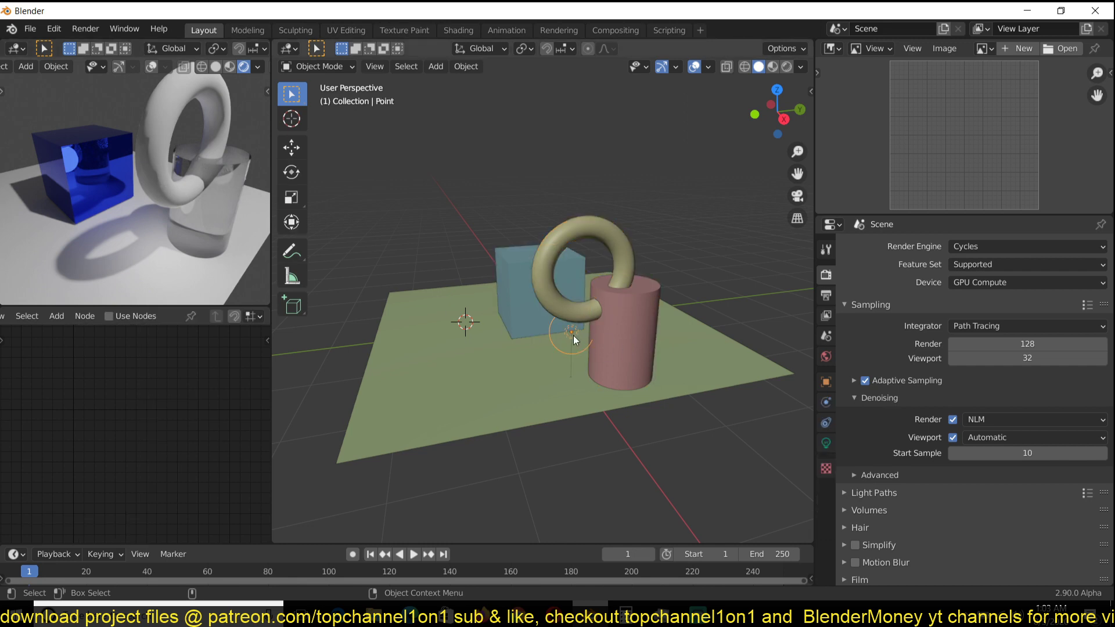
scroll(593, 331, "up", 3)
middle_click_drag(601, 326, 611, 315)
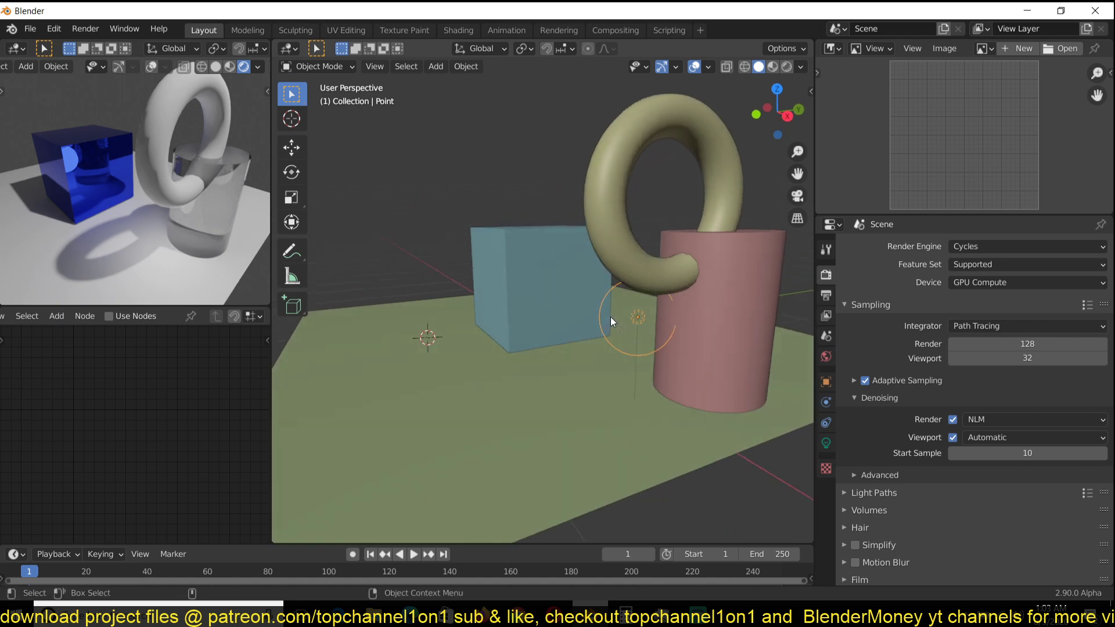
middle_click_drag(31, 182, 60, 152)
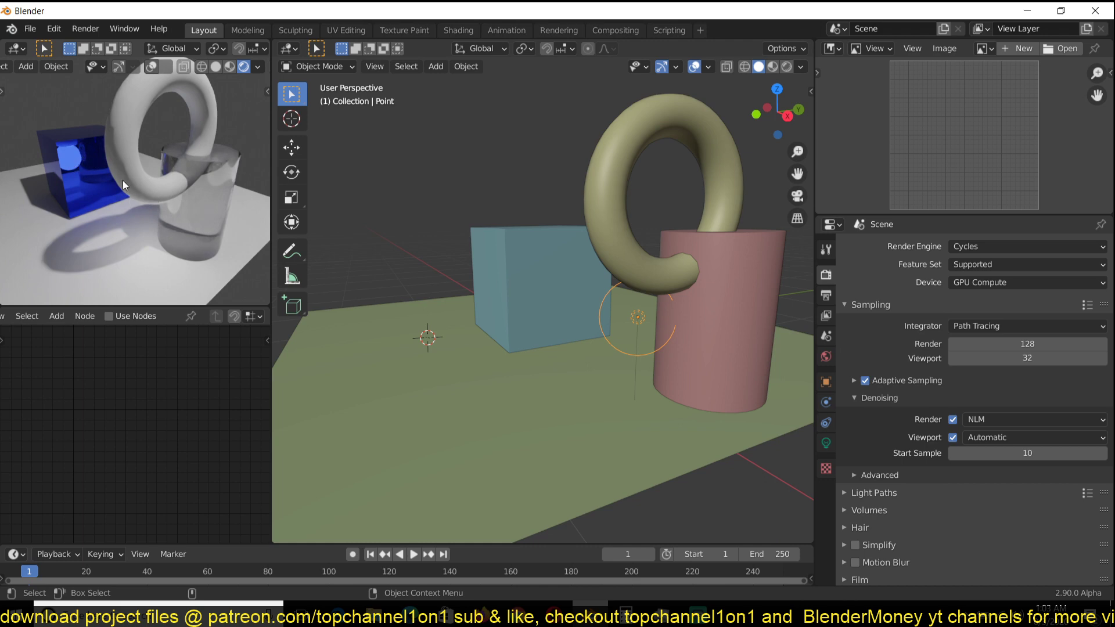
mouse_move(123, 180)
middle_mouse_down()
mouse_move(158, 180)
mouse_move(133, 164)
mouse_move(115, 180)
middle_mouse_up()
key("g")
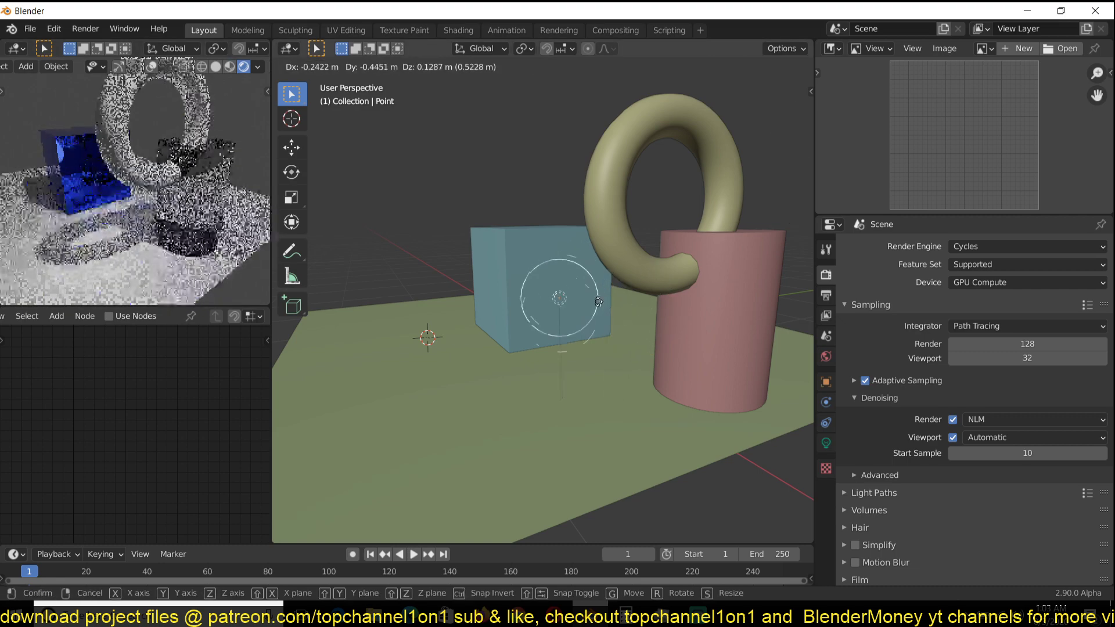
left_click(682, 315)
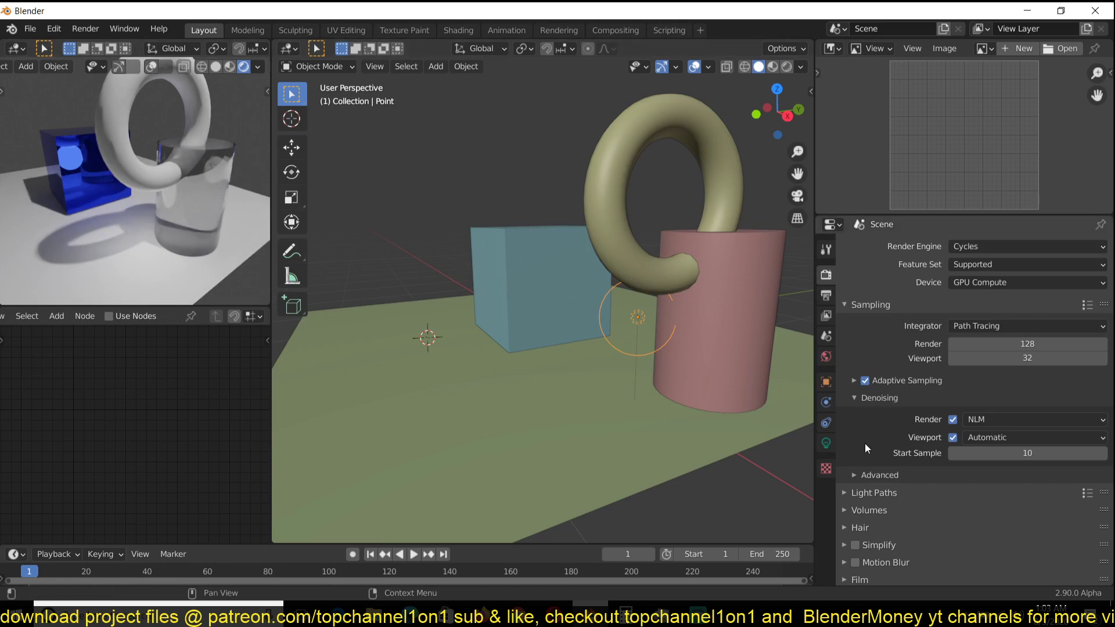
Step: Reduce the point light's Radius from 0.25 m to 0.07 m in its Light settings
left_click(826, 444)
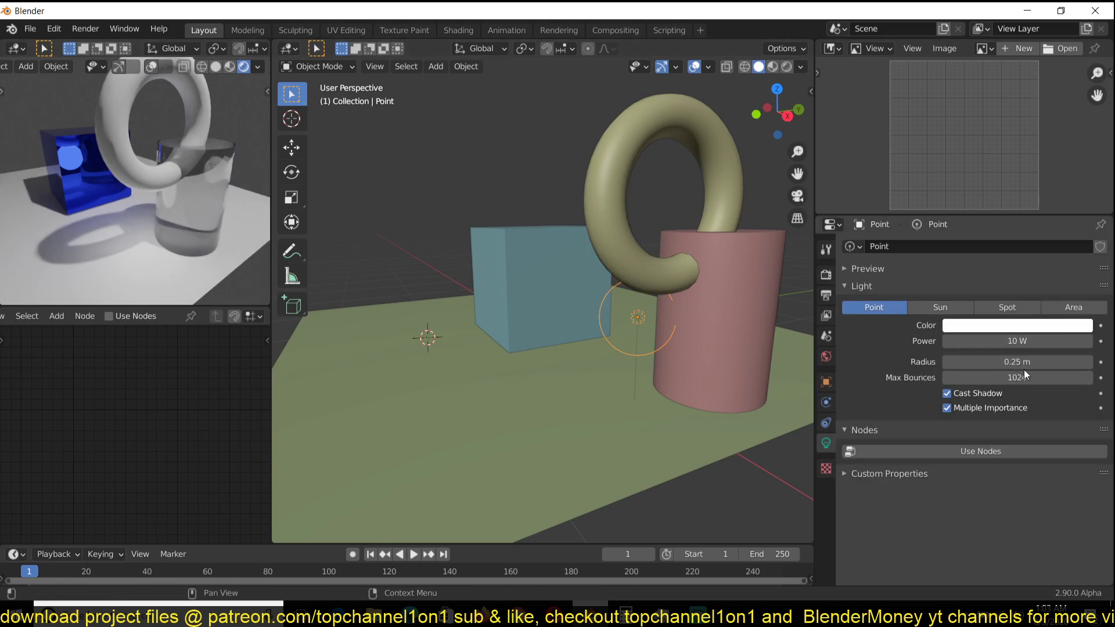
left_click_drag(1021, 362, 990, 362)
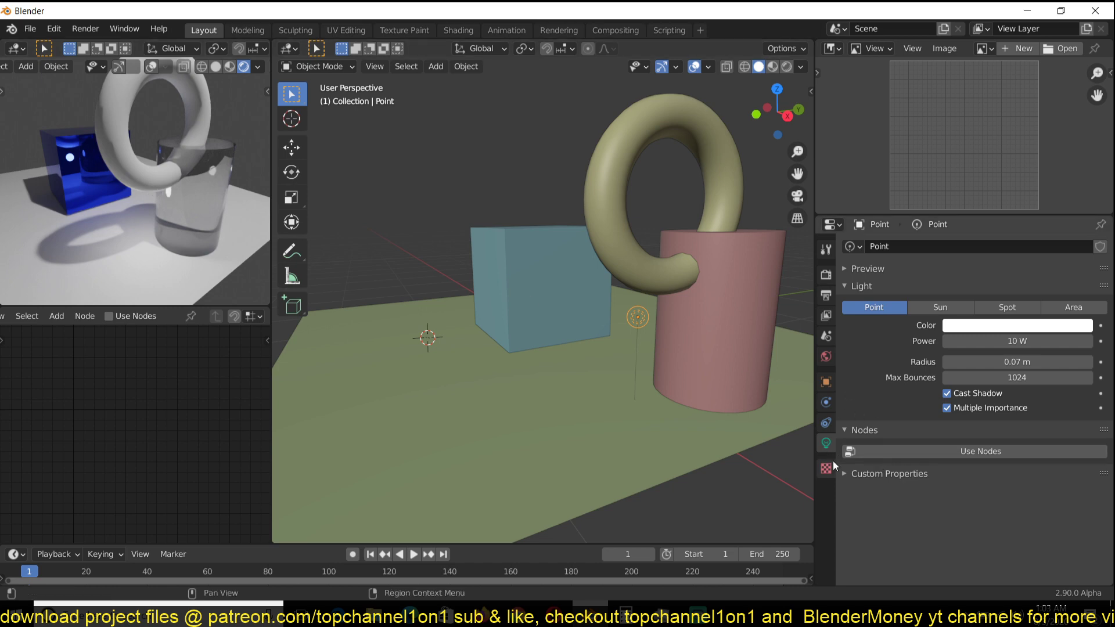
Step: Uncheck Glossy under the point light's Visibility > Ray Visibility in Object Properties
left_click(826, 382)
scroll(941, 464, "down", 1)
left_click(887, 542)
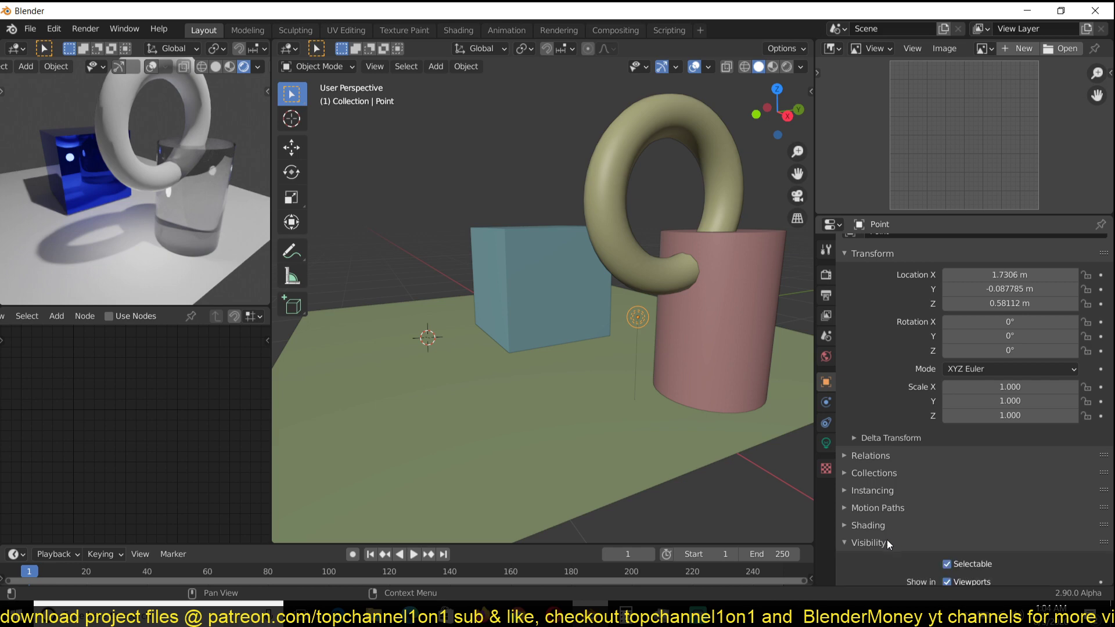
scroll(959, 483, "down", 6)
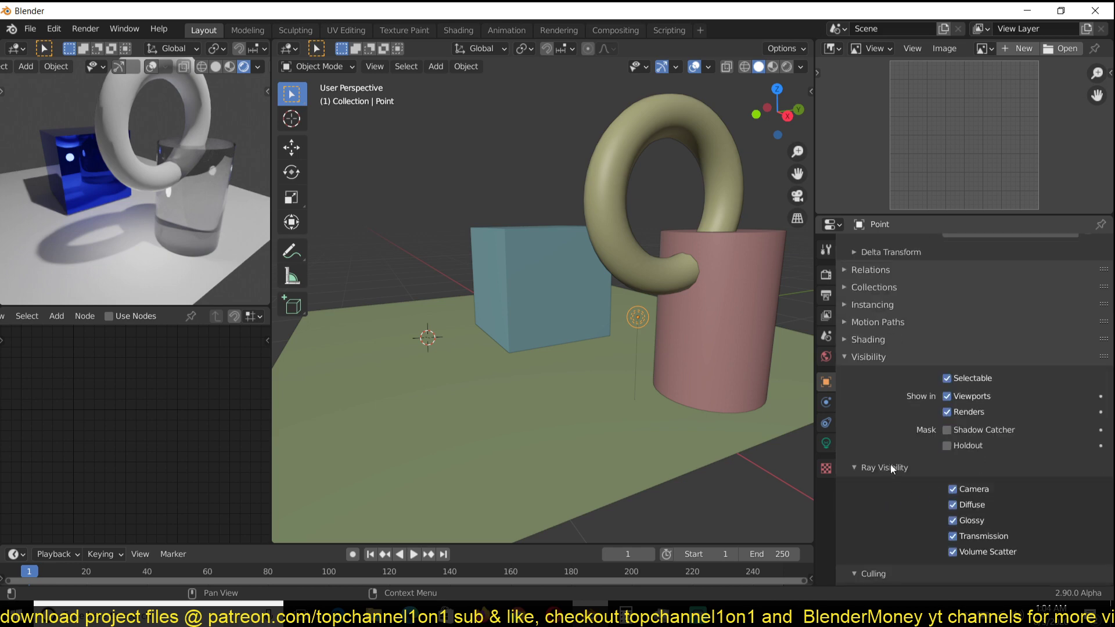
scroll(894, 447, "down", 2)
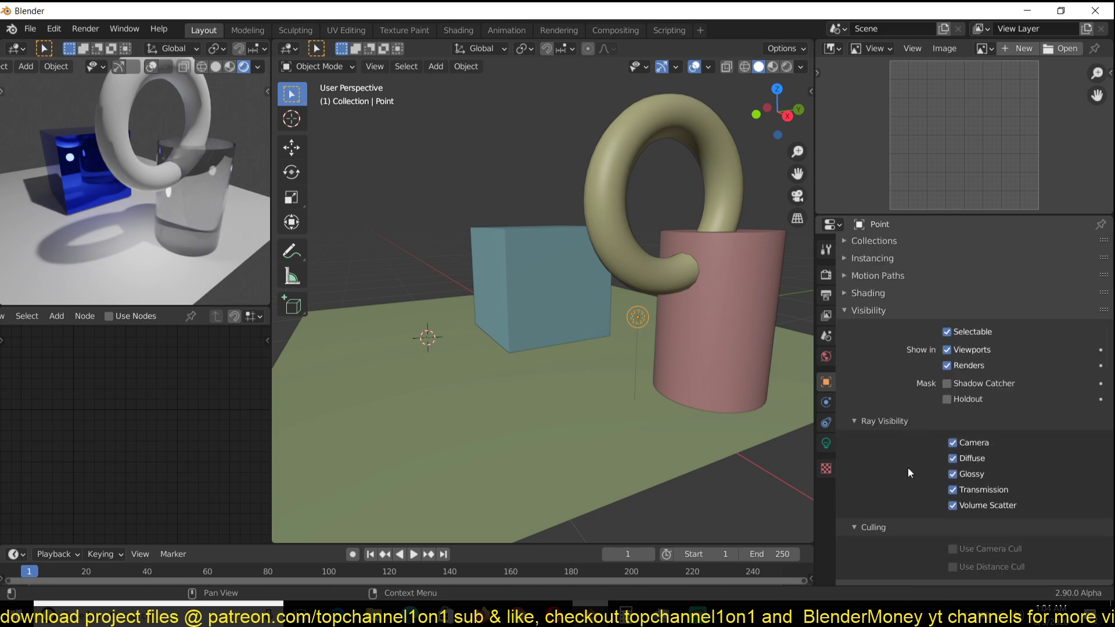
left_click(958, 476)
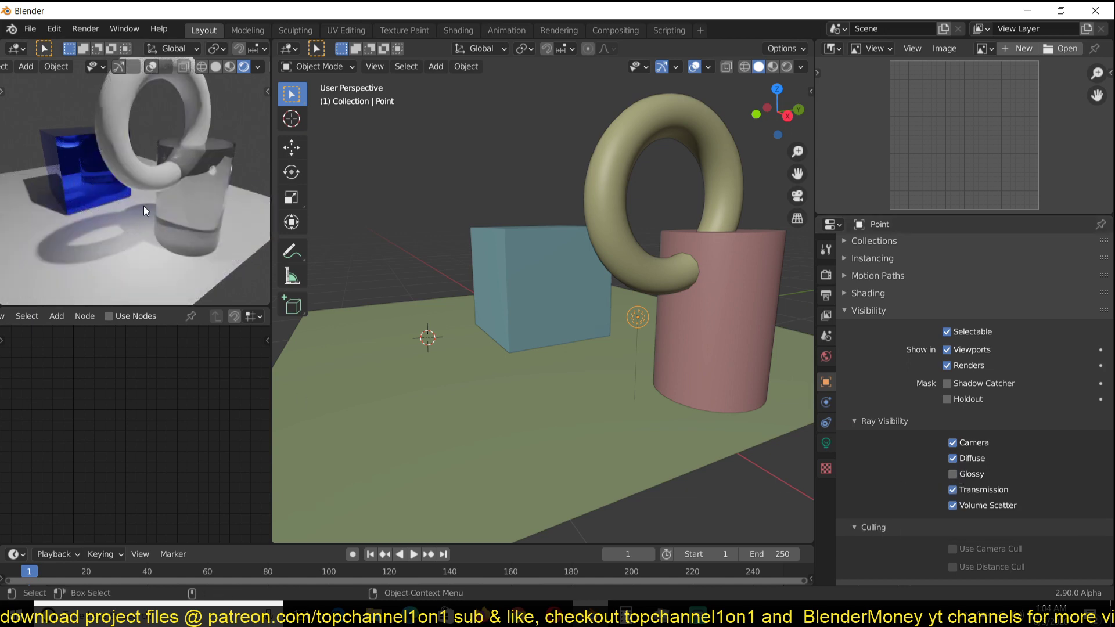
Step: Turn off the torus's Glossy ray visibility, then select the glass cylinder
left_click(127, 107)
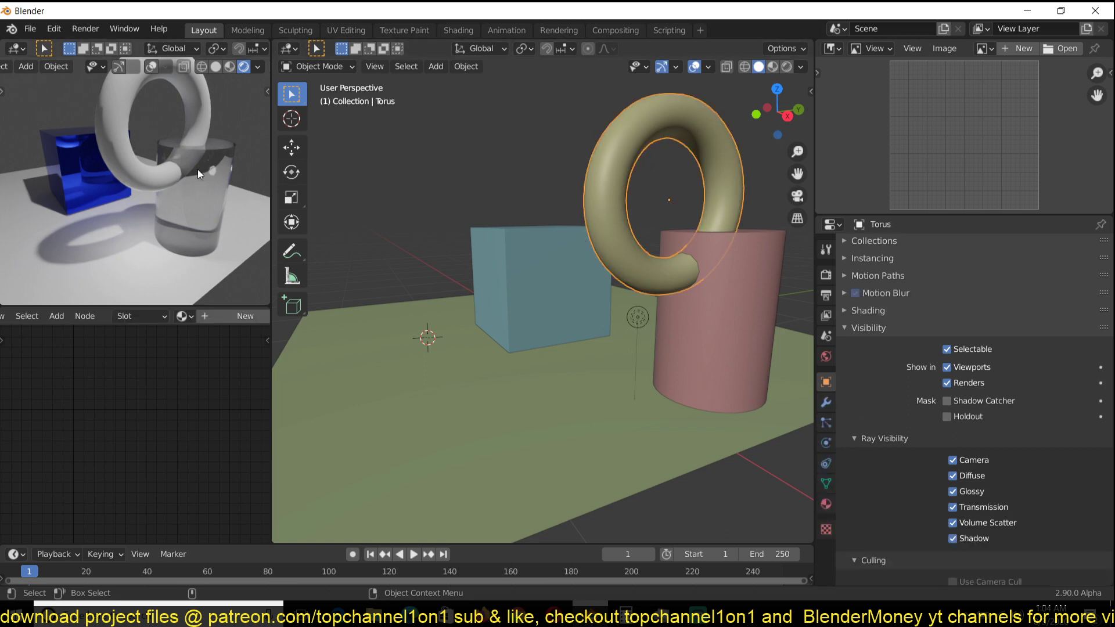
middle_click_drag(193, 180, 186, 168)
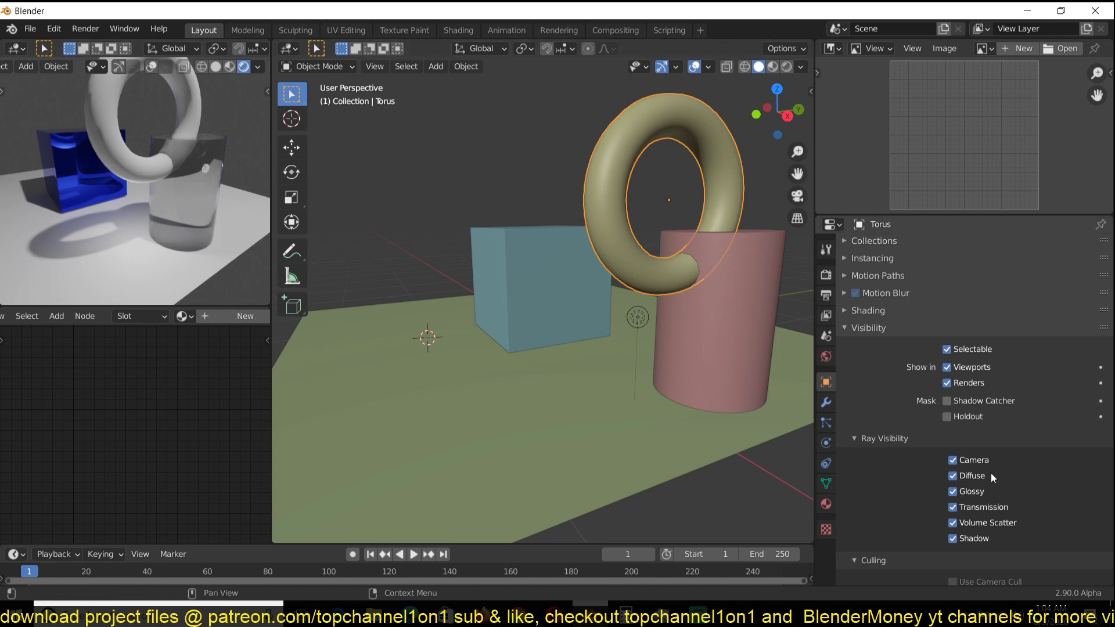
left_click(953, 491)
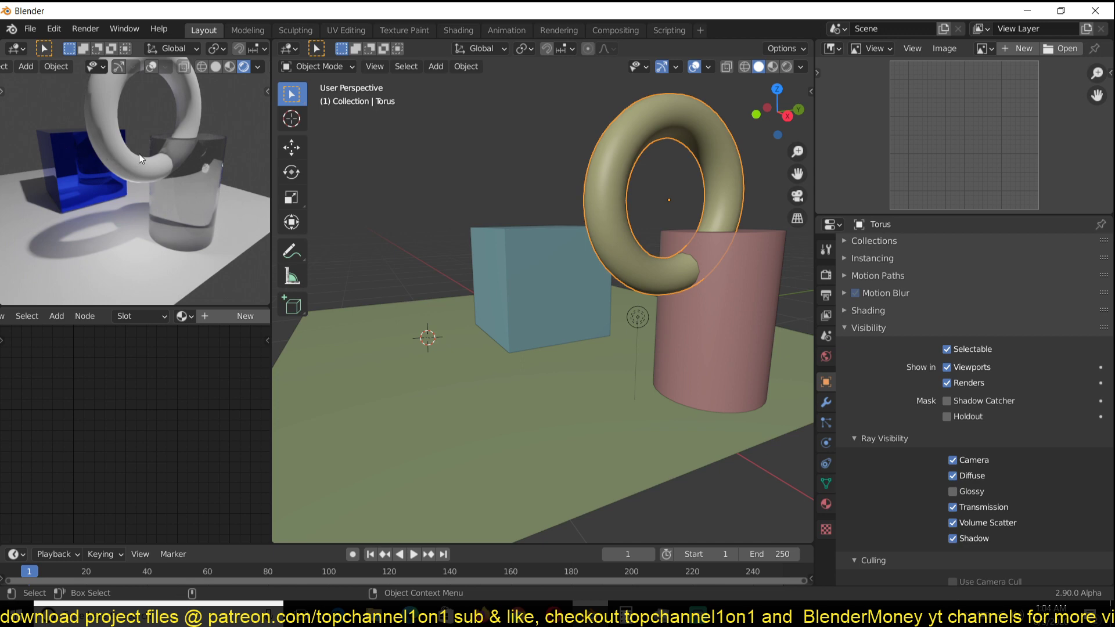
middle_click_drag(144, 152, 168, 155)
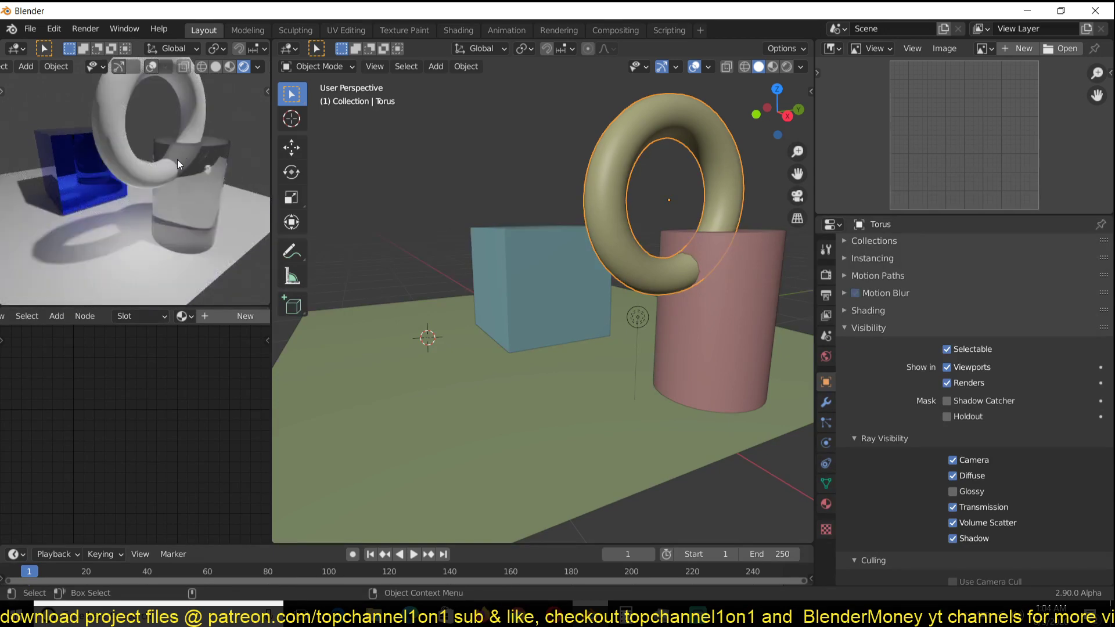
left_click(748, 271)
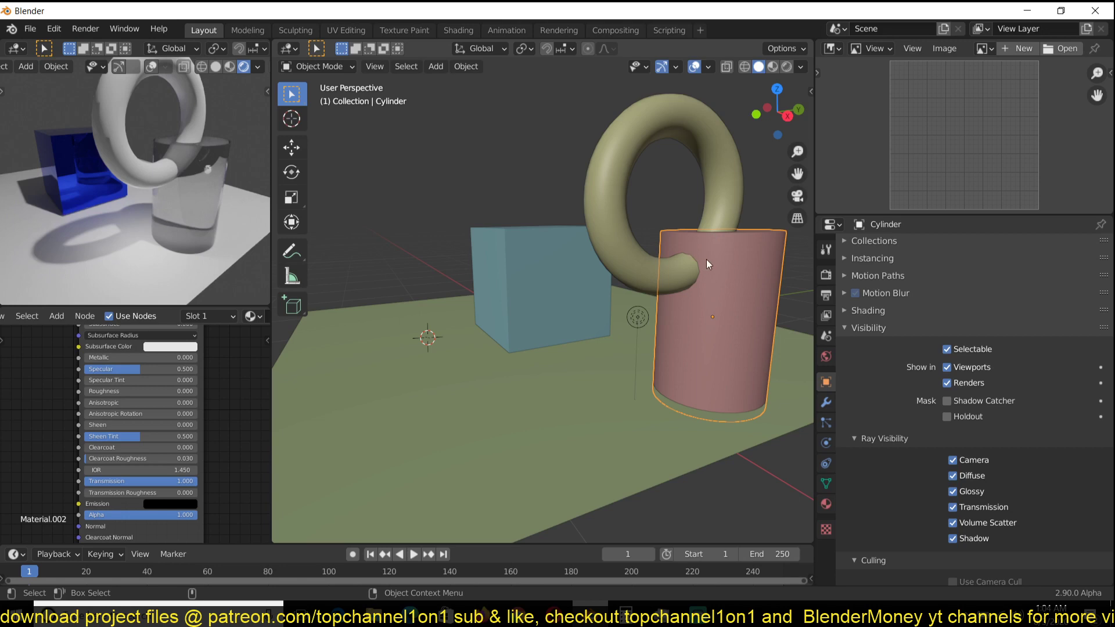
Step: Turn off Transmission ray visibility for the torus so it disappears behind the glass
left_click(138, 163)
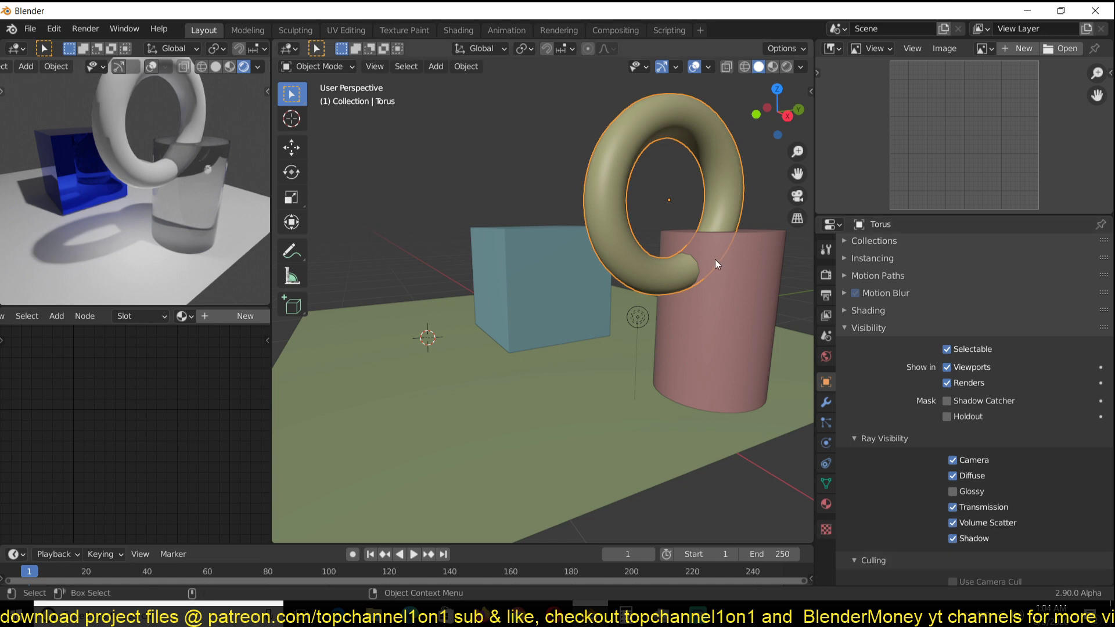
left_click(954, 508)
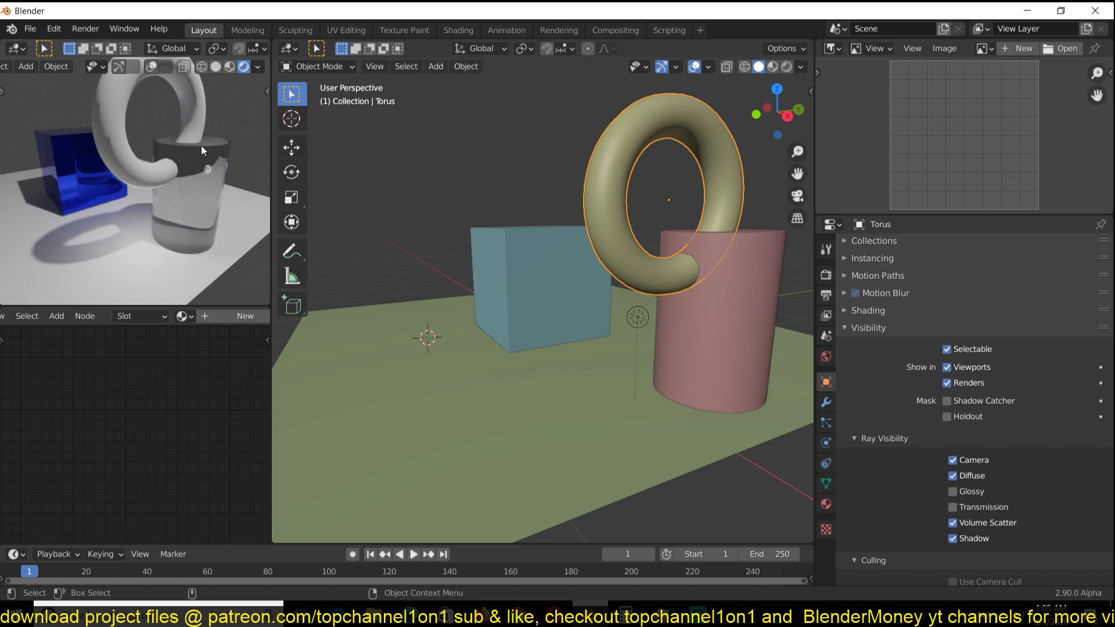
middle_click_drag(202, 144, 242, 154)
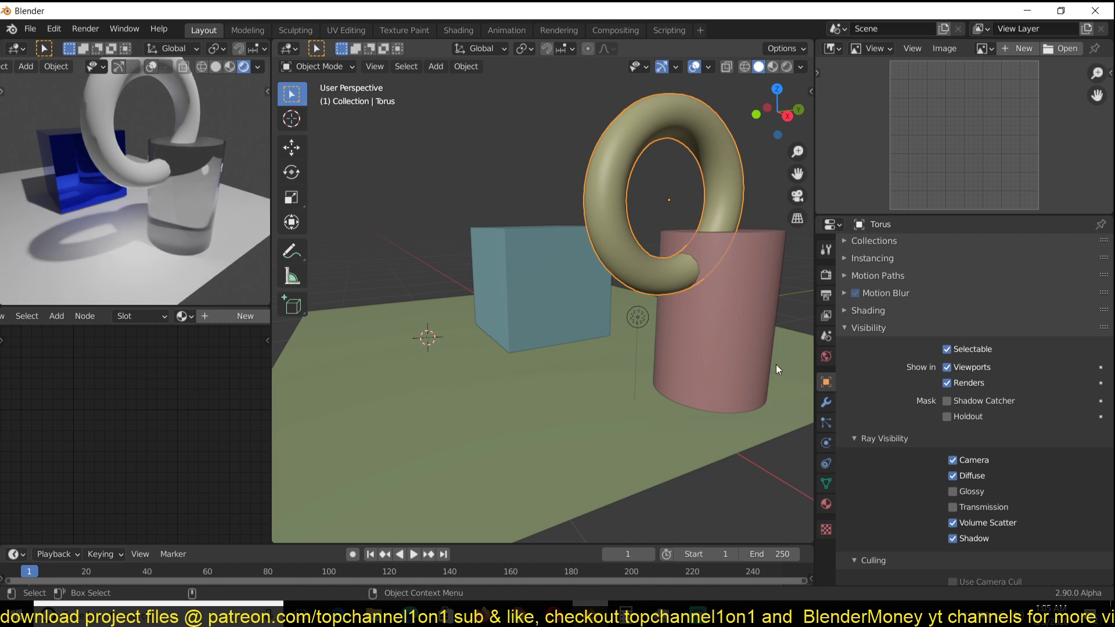
Step: Re-enable the torus's Transmission and uncheck Camera, briefly toggling Transmission to compare
left_click(952, 507)
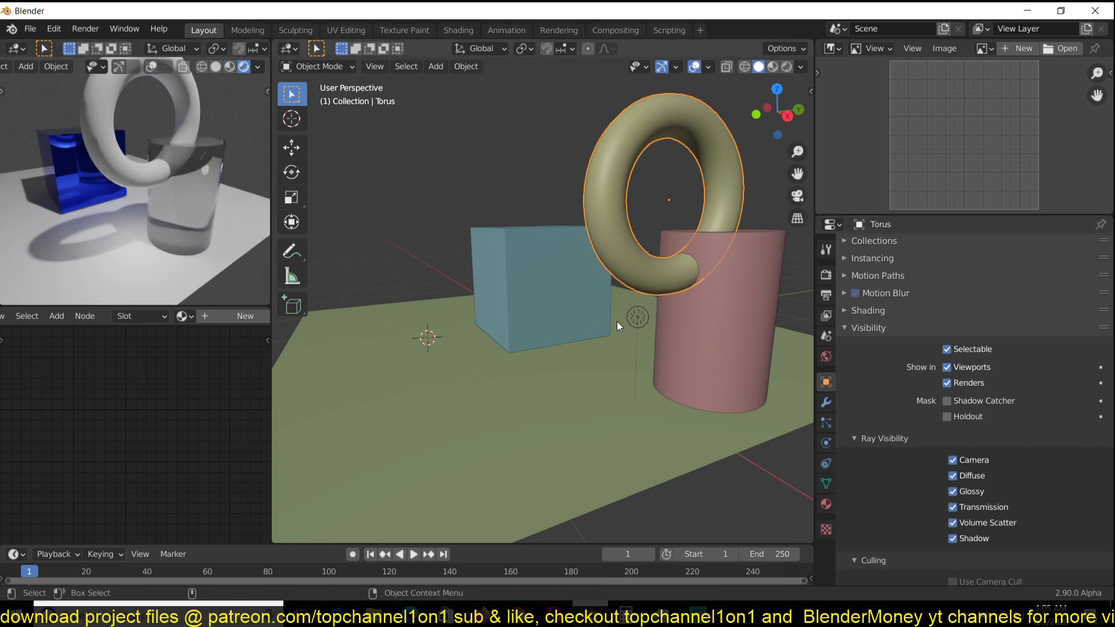
left_click(951, 460)
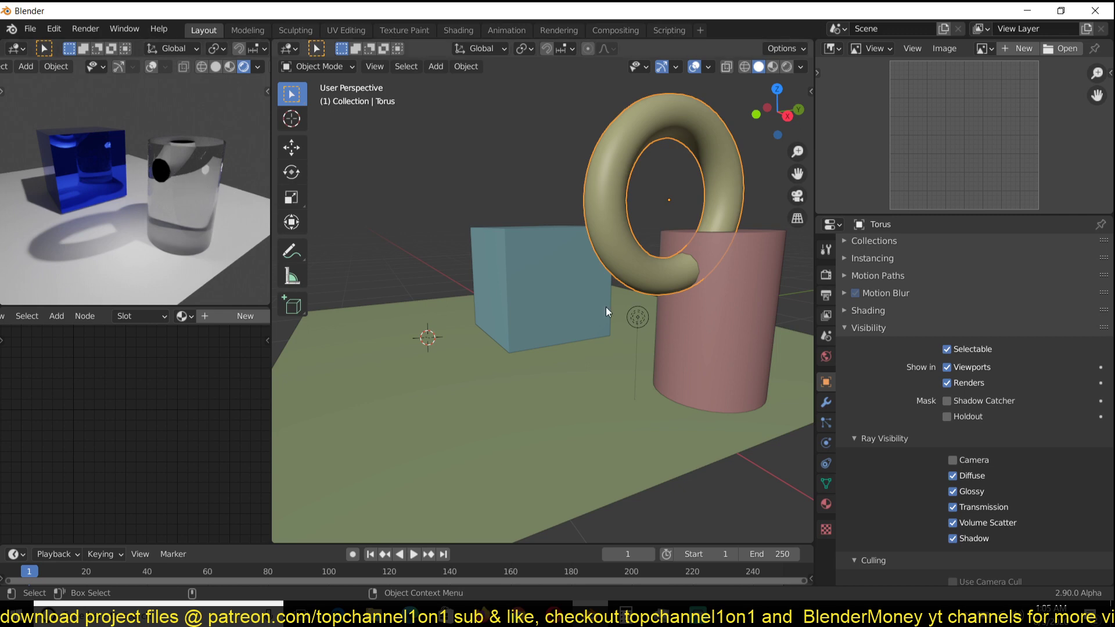
left_click(957, 508)
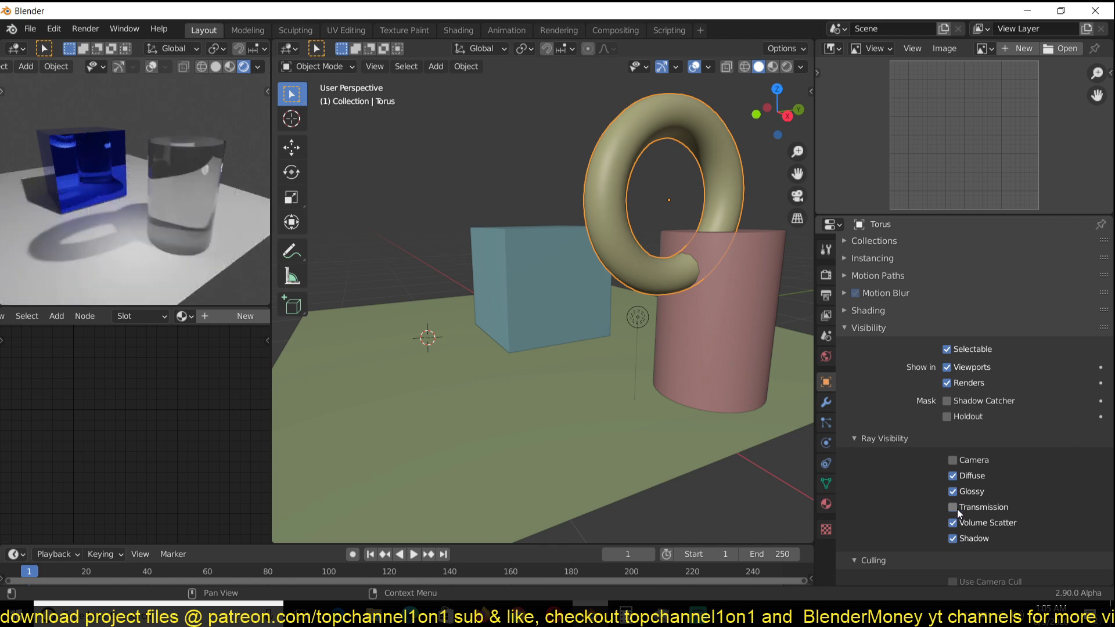
left_click(953, 507)
middle_click_drag(235, 278, 123, 220)
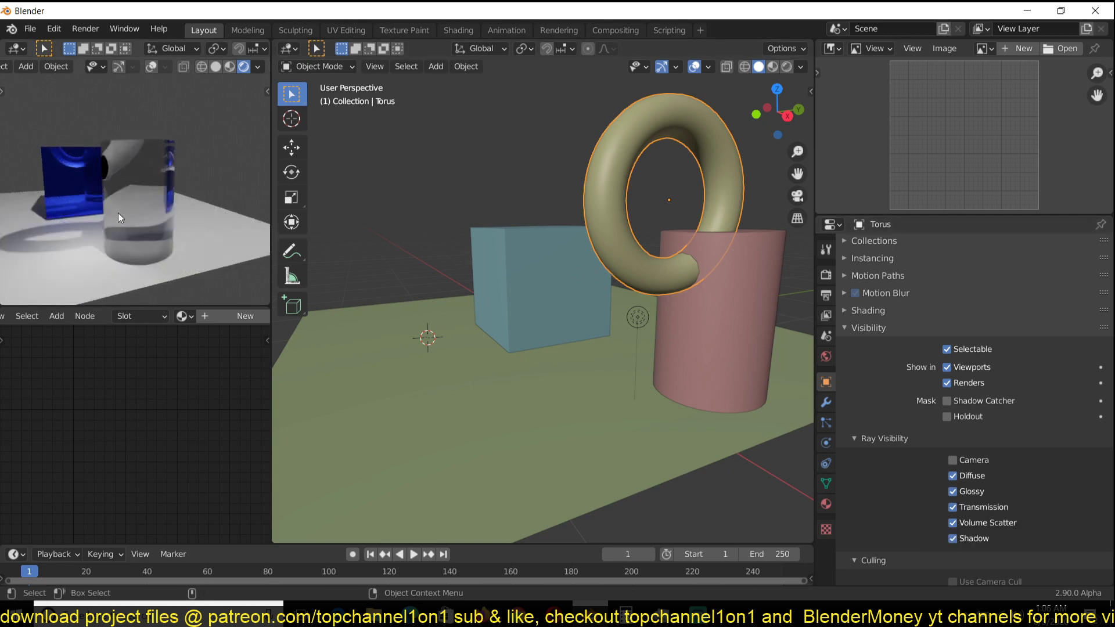
Step: Rotate the torus with R to a new tilted angle
middle_click_drag(118, 212, 166, 203)
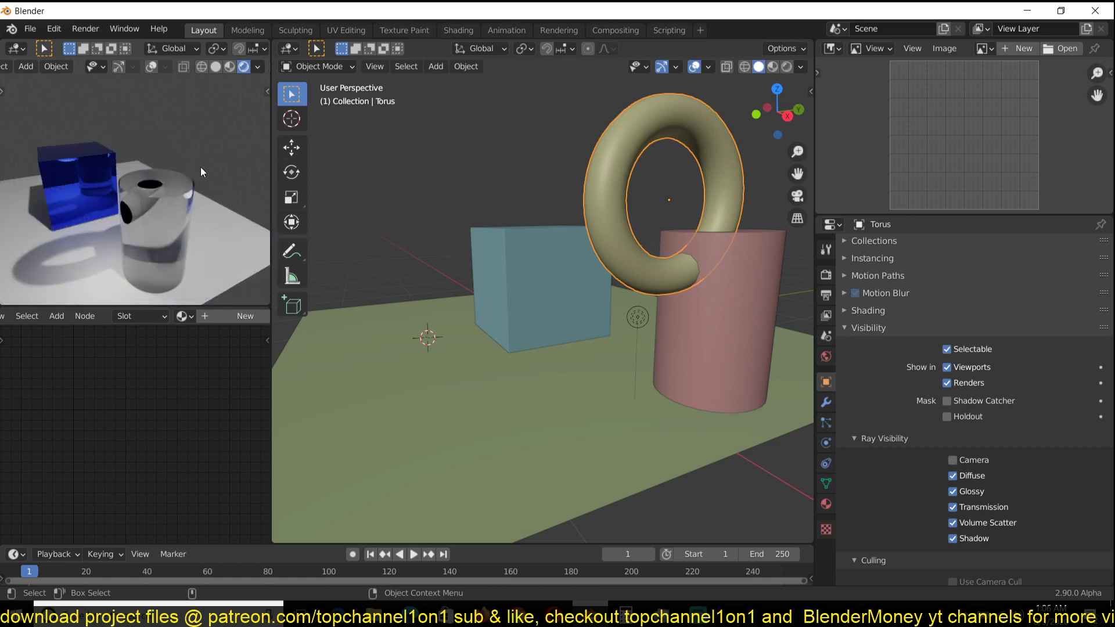
key("r")
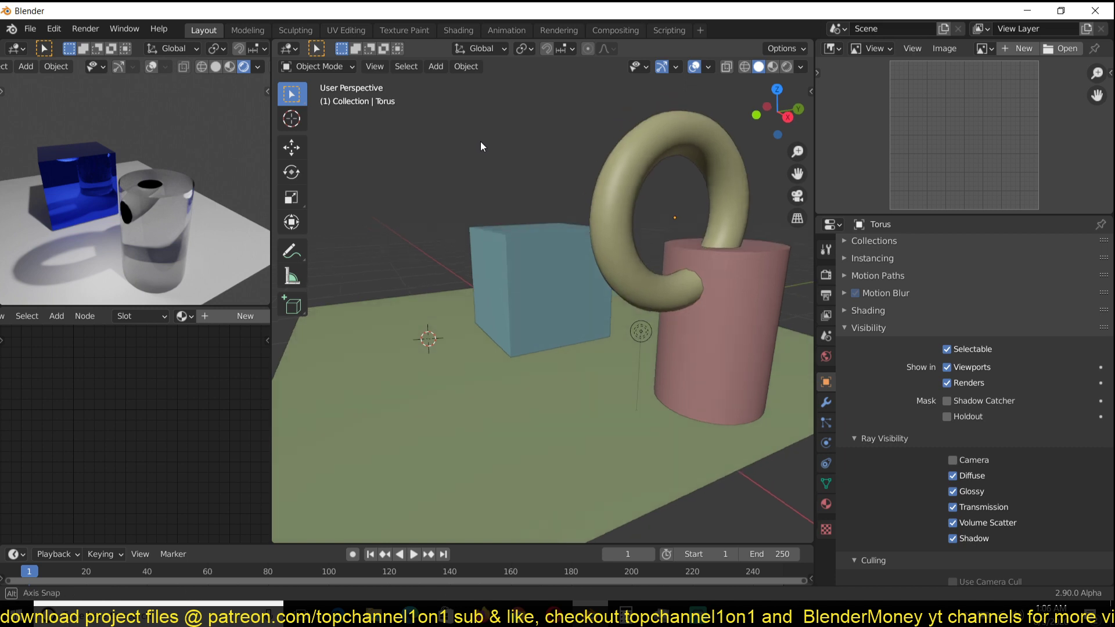
left_click(477, 154)
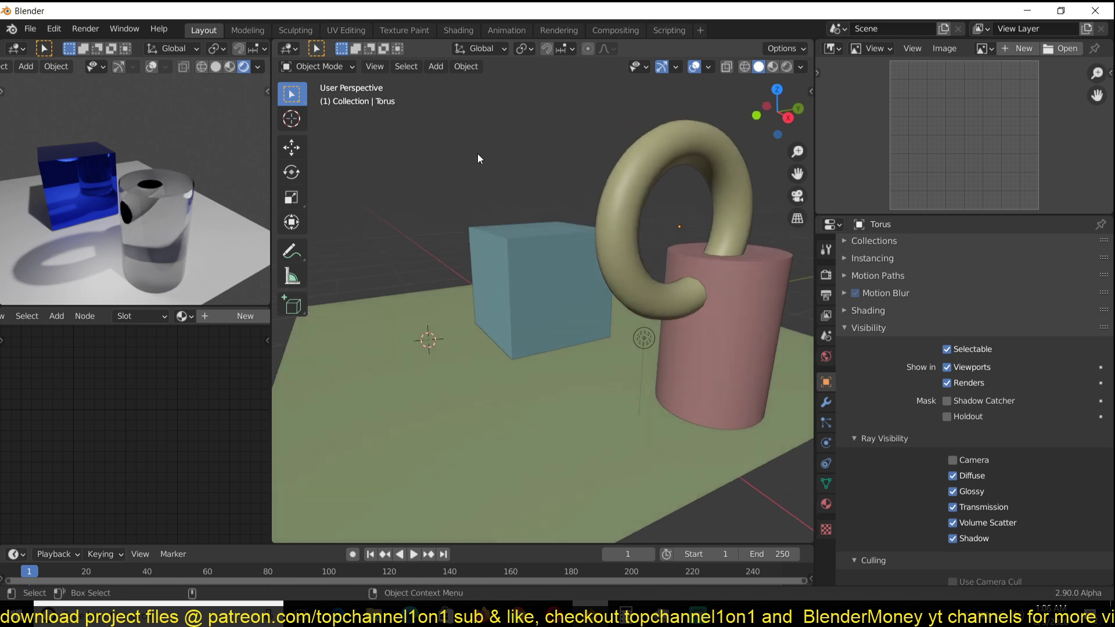
Step: Uncheck Shadow in the torus's Ray Visibility so it casts no shadow
left_click(638, 194)
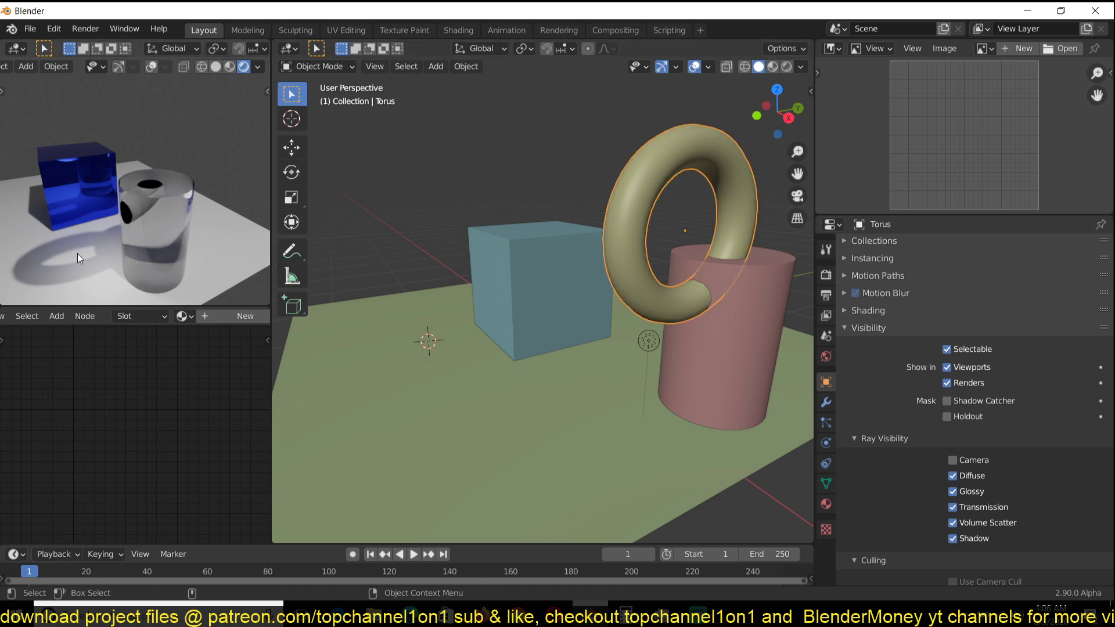
left_click(953, 538)
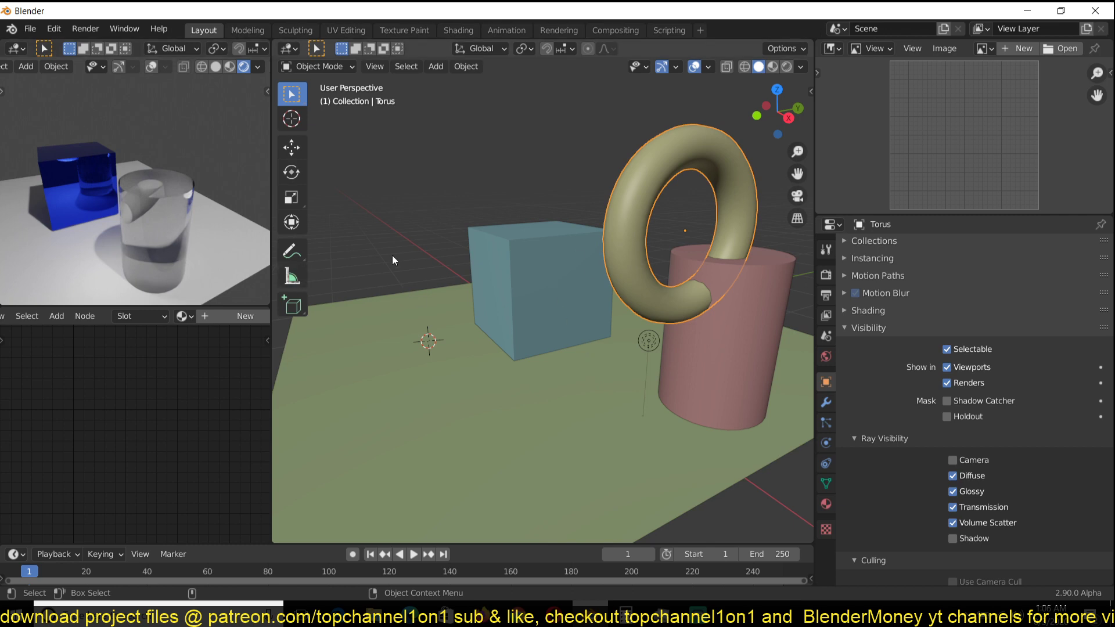
scroll(449, 213, "down", 4)
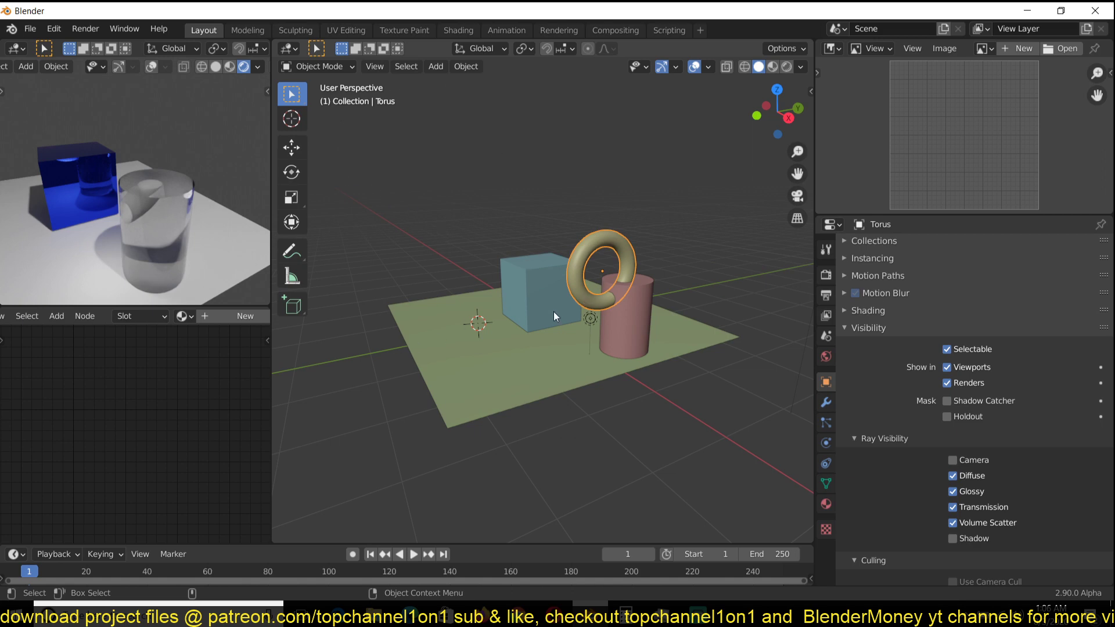
Step: Switch to the scene camera view (Numpad 0), zoom in and select the blue cube
key("KP_0")
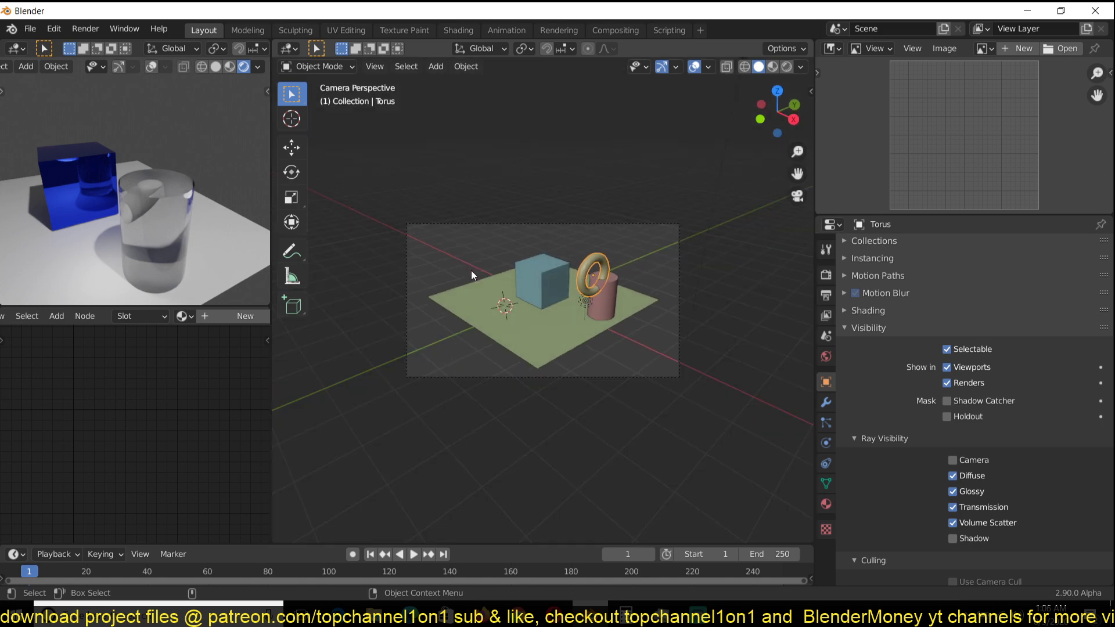
left_click(594, 241)
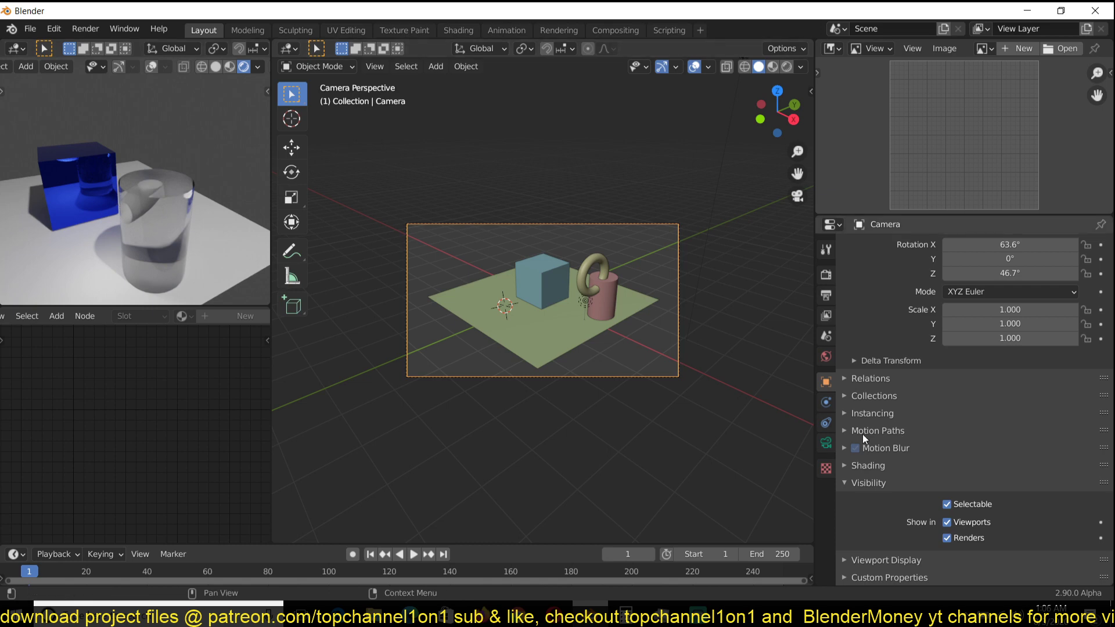
scroll(610, 325, "up", 3)
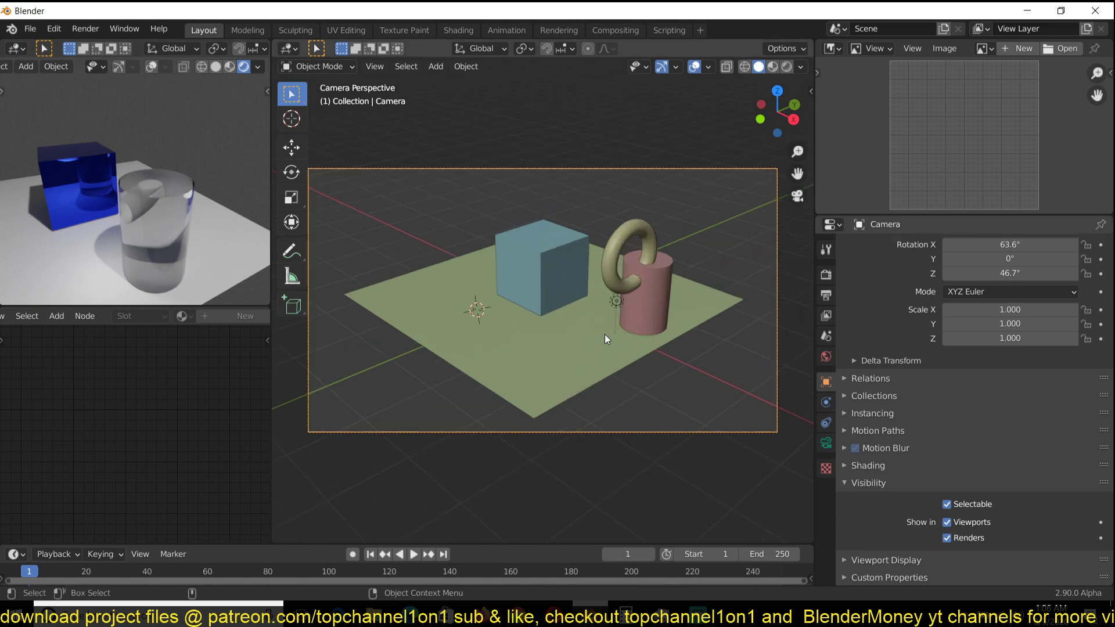
left_click(604, 333)
left_click(534, 298)
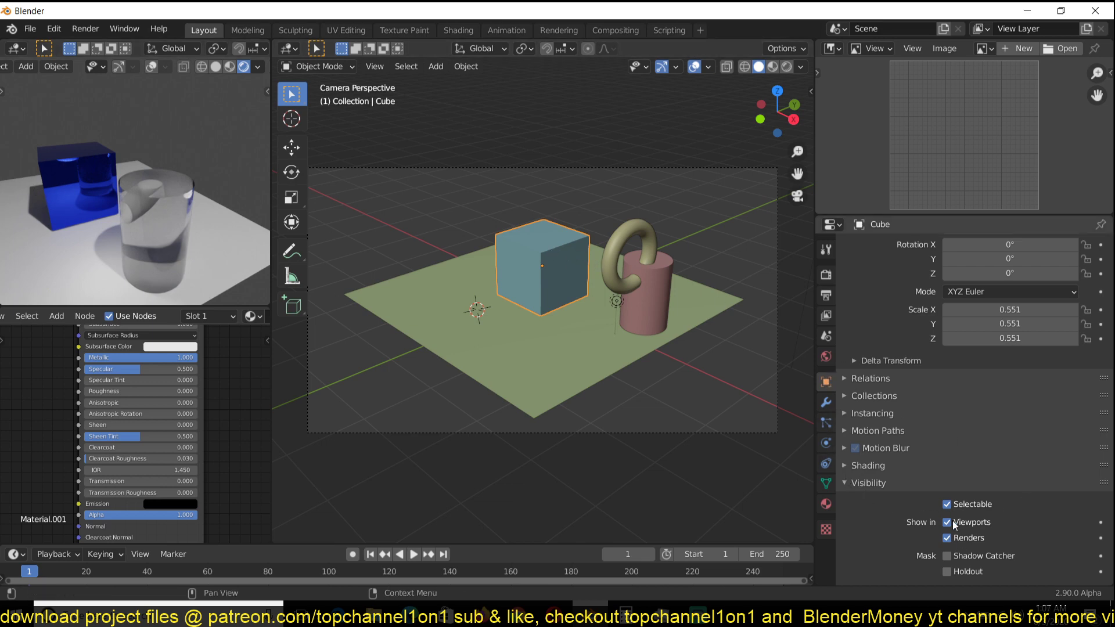
Step: Uncheck the cube's Camera, Diffuse, Glossy, Transmission and Volume Scatter, leaving only Shadow
scroll(955, 525, "down", 3)
scroll(958, 477, "down", 4)
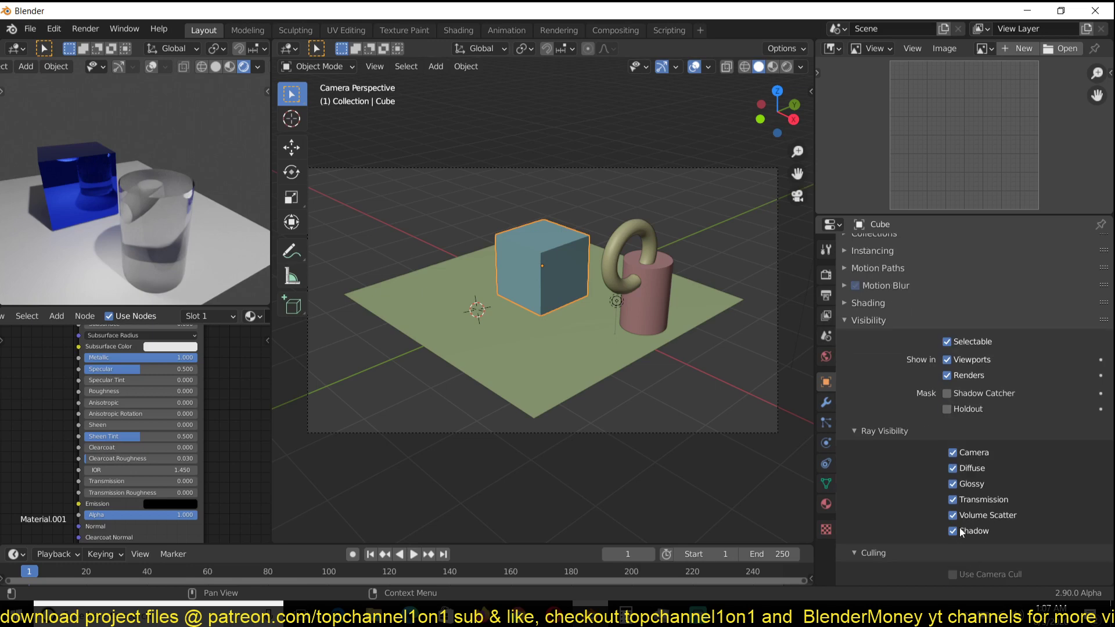
left_click(952, 453)
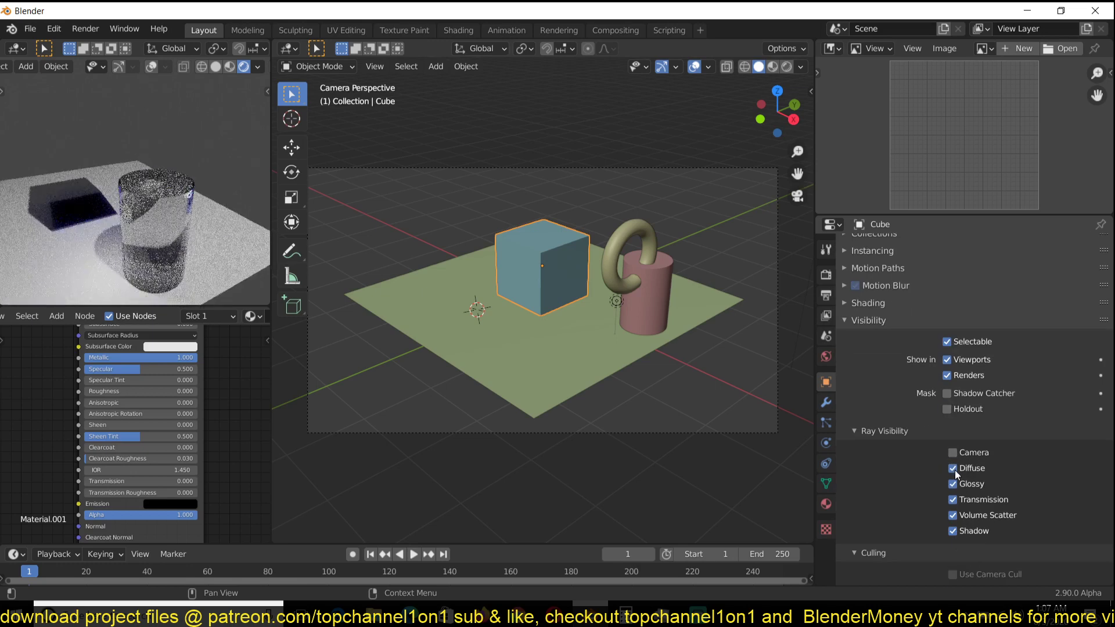
left_click(952, 468)
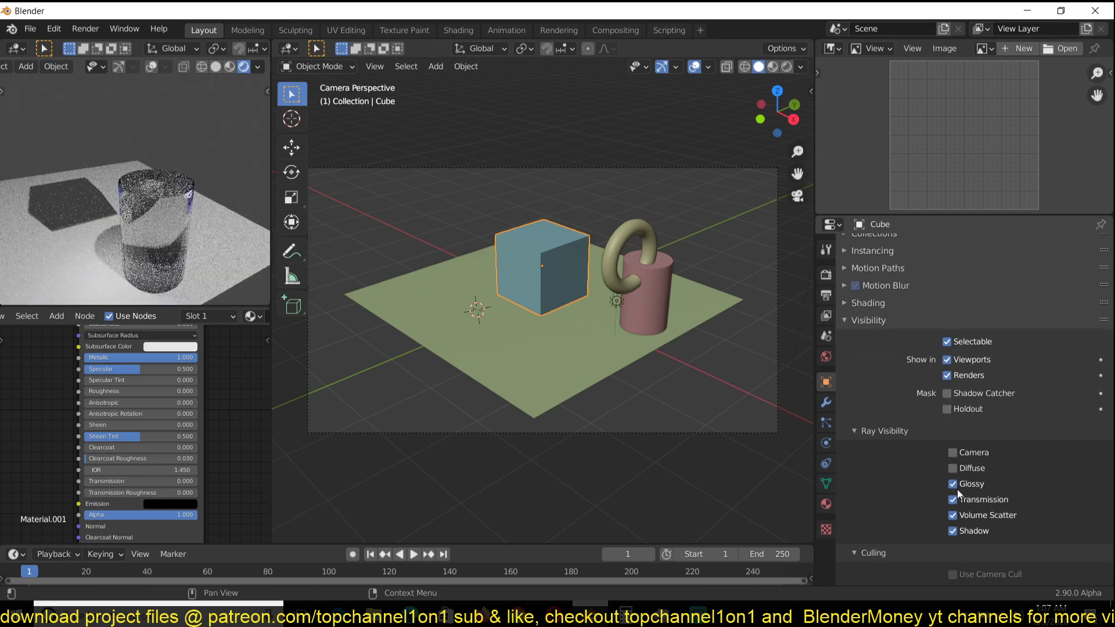
left_click(952, 484)
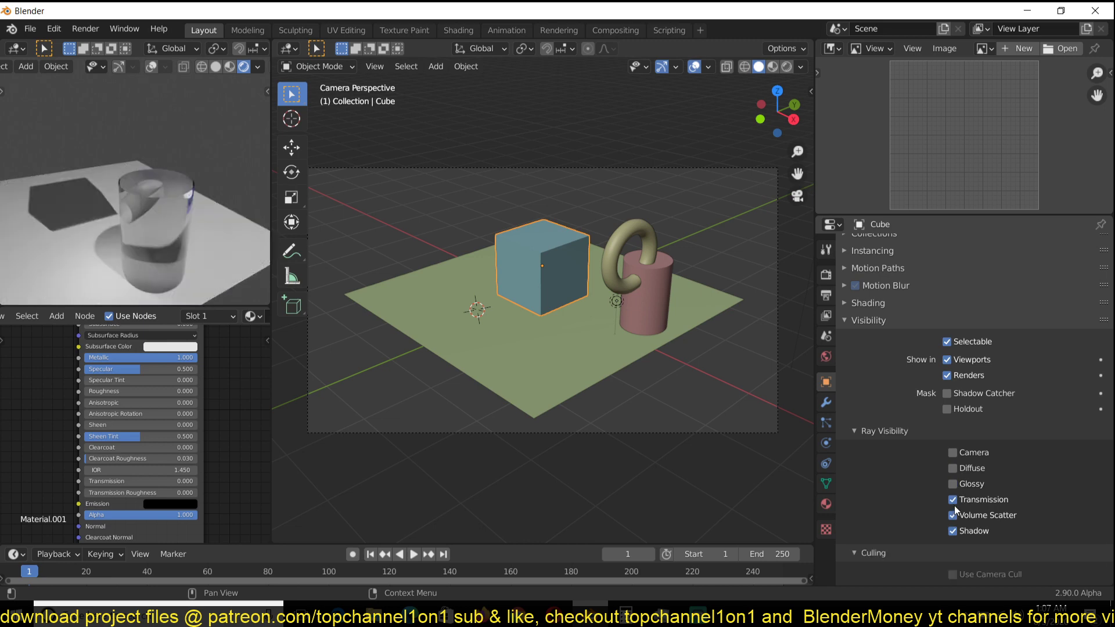
left_click(952, 500)
left_click(953, 515)
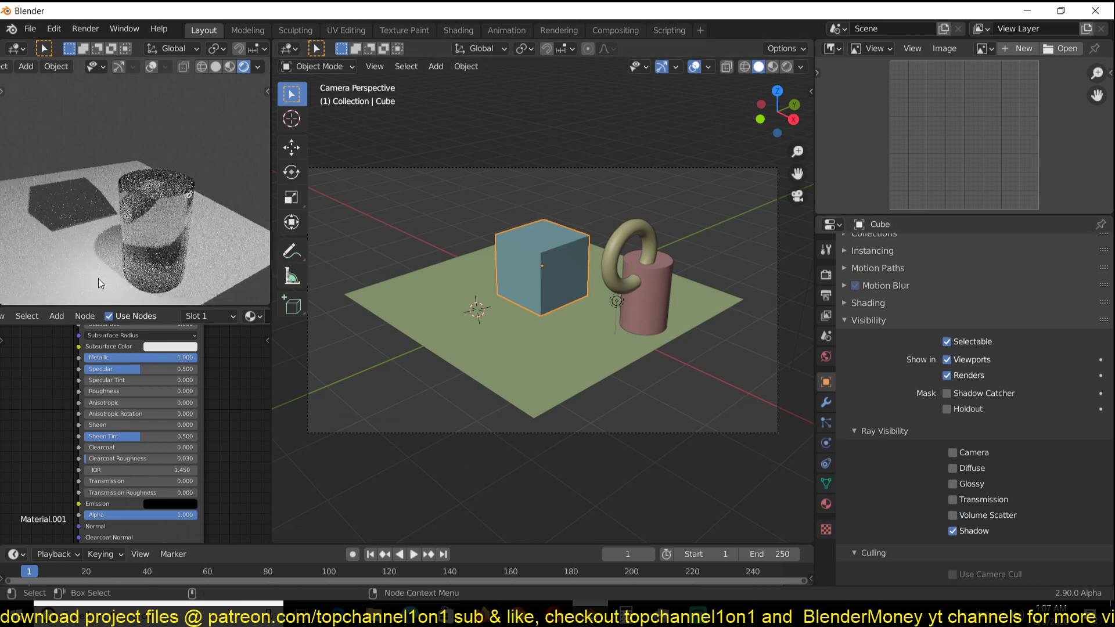